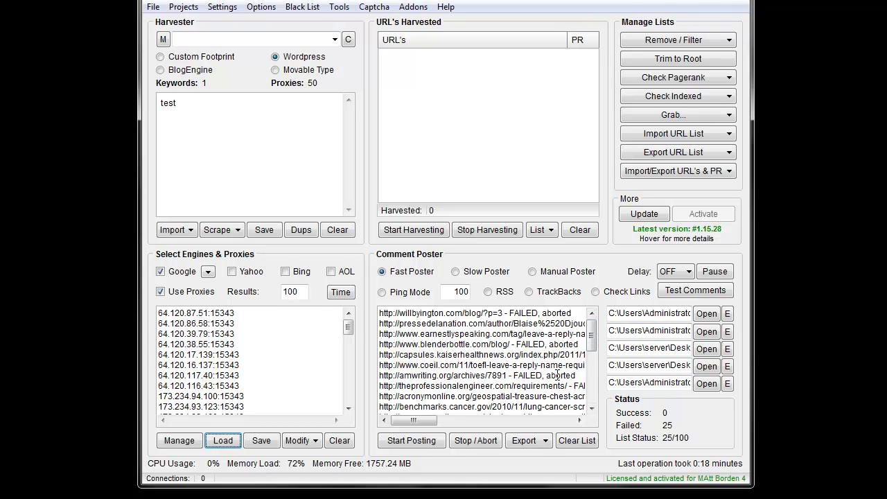
# Step: Rerun the comment poster and abort it partway, at 21 successes and 43 failures
pyautogui.click(411, 441)
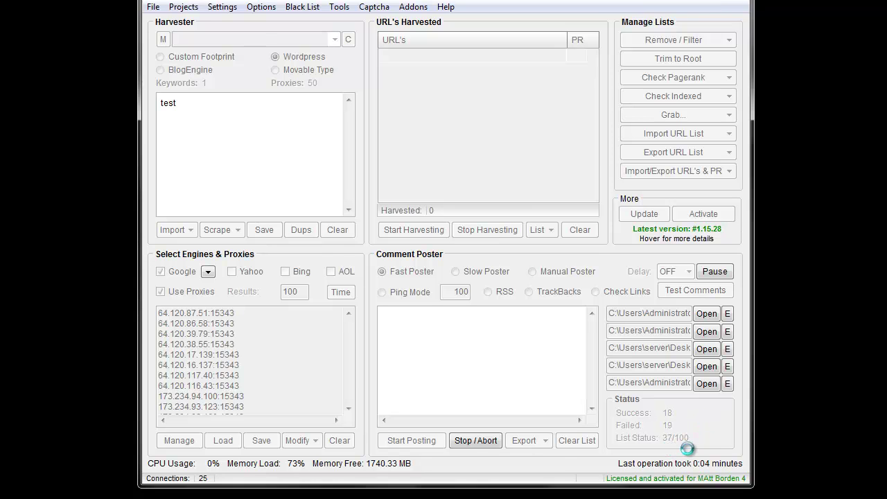
pyautogui.click(475, 441)
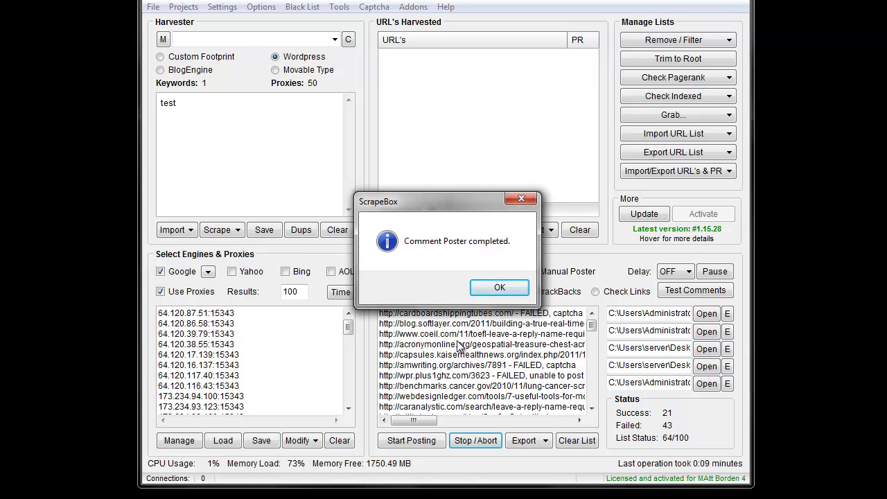
# Step: Dismiss the completion notice and save the poster error log as a text file in Business 1 Portable\~Vids
pyautogui.click(500, 288)
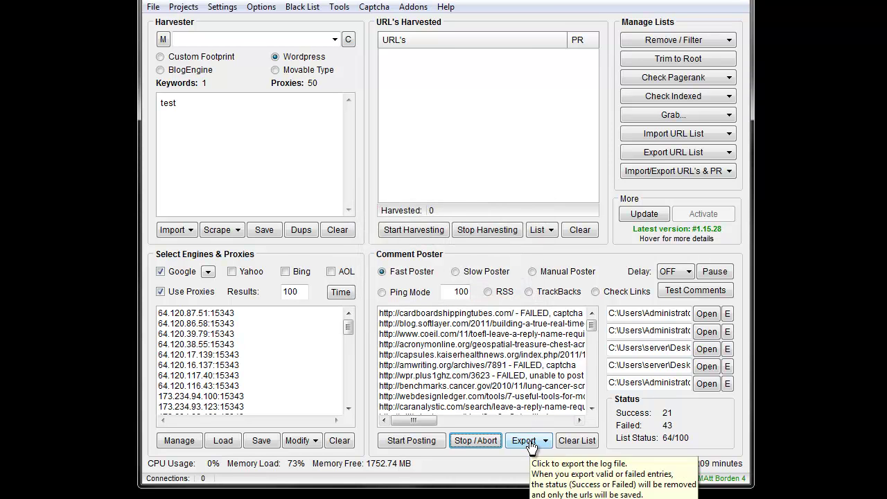
pyautogui.click(530, 442)
pyautogui.click(558, 439)
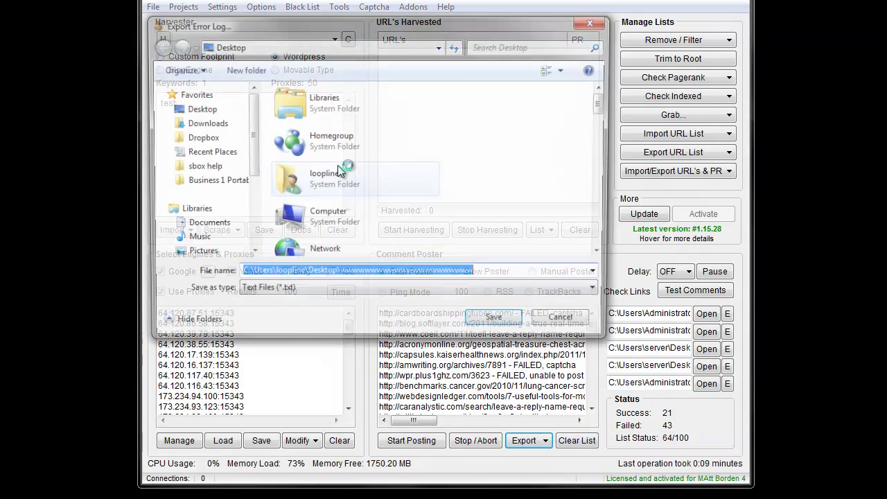
pyautogui.click(209, 181)
pyautogui.doubleClick(296, 125)
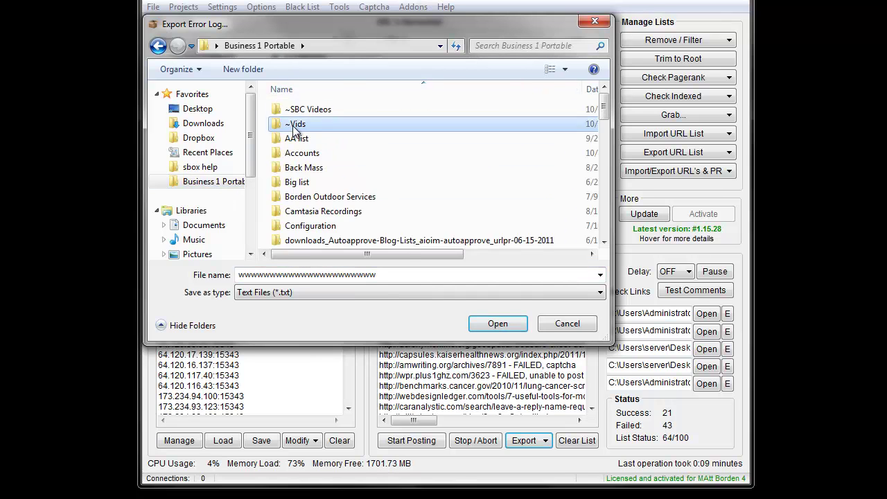
pyautogui.doubleClick(396, 278)
pyautogui.click(497, 323)
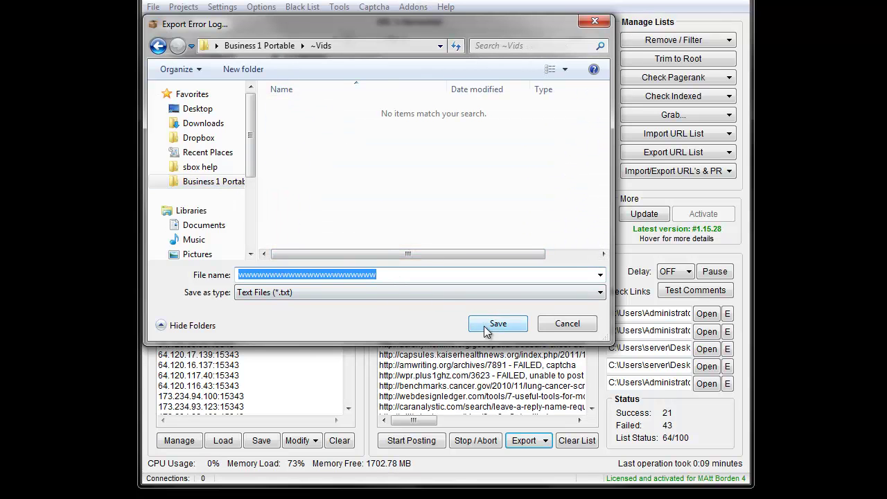
pyautogui.click(493, 290)
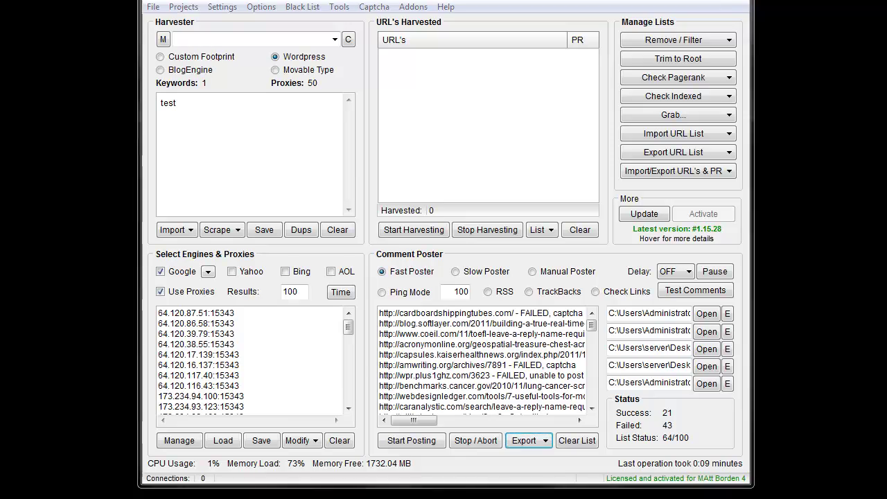
# Step: Open the exported error log from the ~Vids folder in Notepad
pyautogui.hotkey('alt', 'Tab')
pyautogui.doubleClick(198, 121)
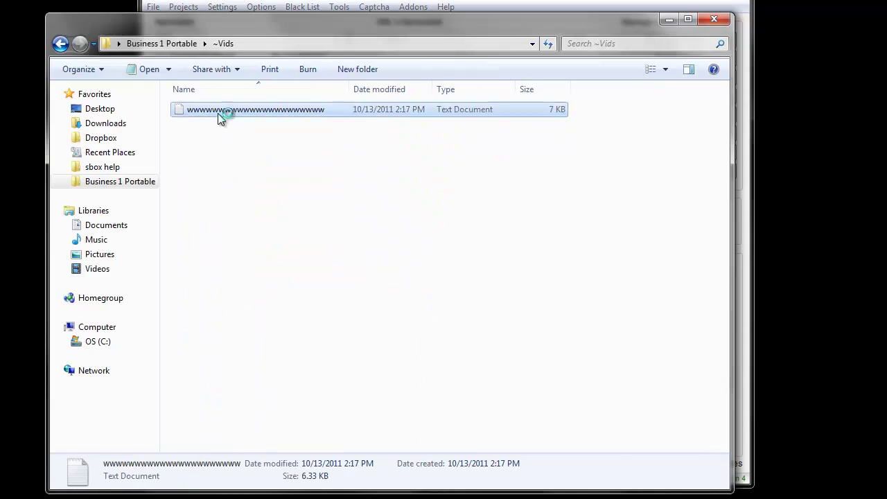
pyautogui.doubleClick(222, 115)
pyautogui.moveTo(316, 28); pyautogui.dragTo(539, 75)
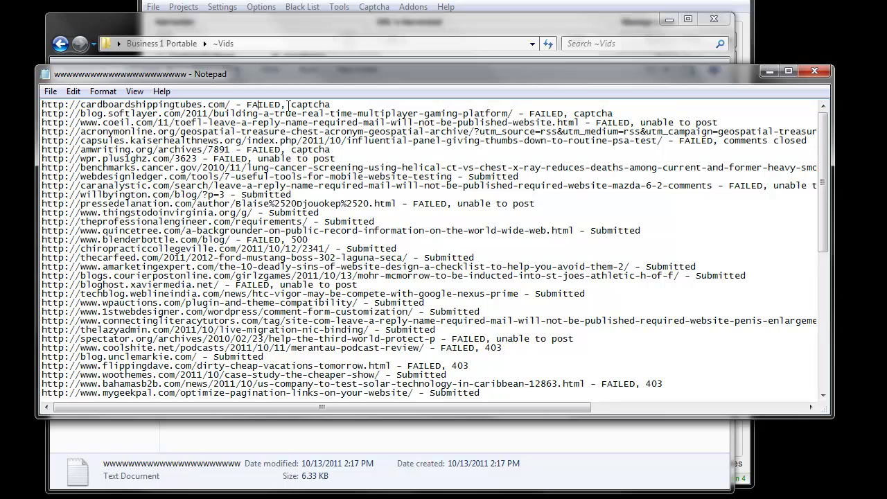
# Step: Highlight failure reasons in the log: captcha, unable to post, comments closed, and FAILED, discarded
pyautogui.click(302, 108)
pyautogui.moveTo(724, 122); pyautogui.dragTo(642, 127)
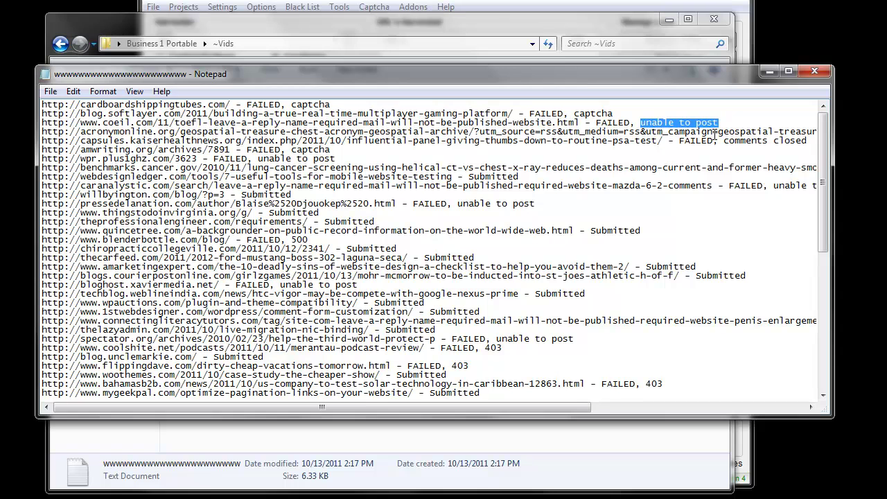
pyautogui.moveTo(431, 409); pyautogui.dragTo(681, 409)
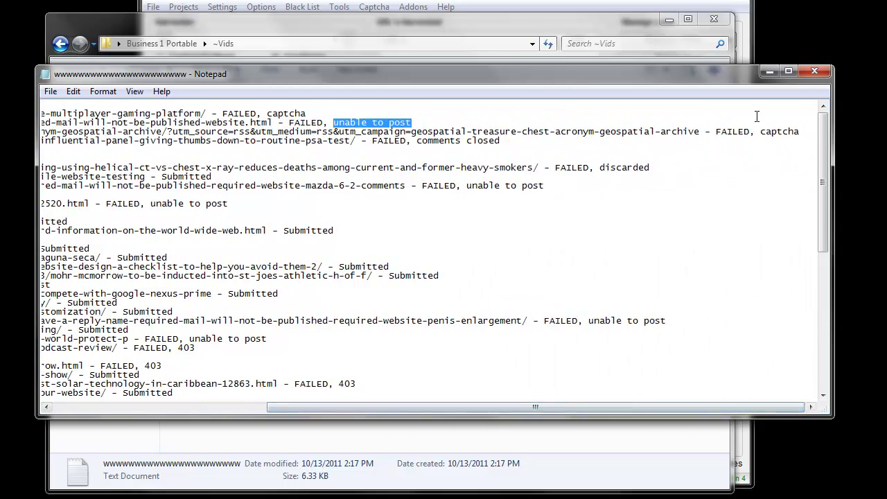
pyautogui.doubleClick(473, 142)
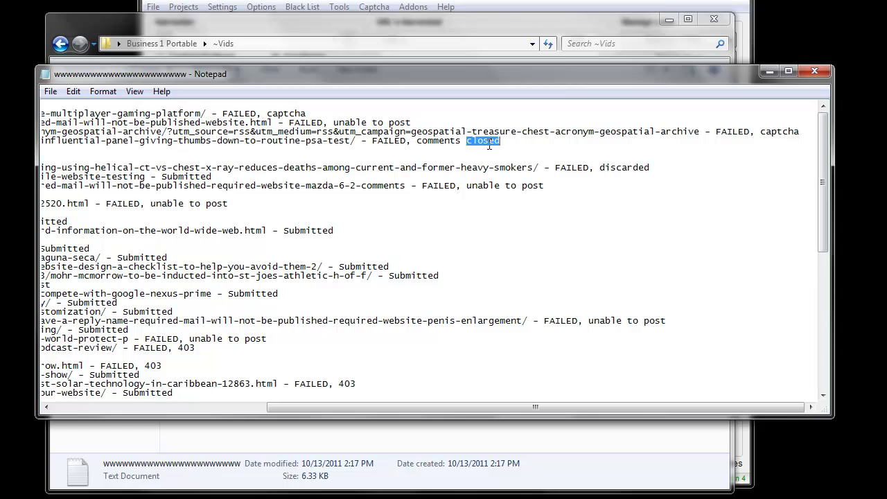
pyautogui.moveTo(504, 143); pyautogui.dragTo(421, 141)
pyautogui.moveTo(566, 409); pyautogui.dragTo(445, 408)
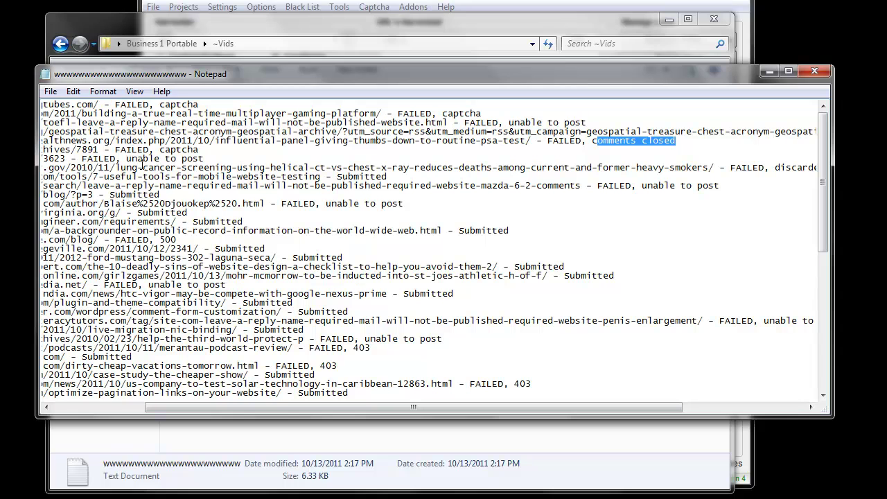
pyautogui.moveTo(521, 407); pyautogui.dragTo(593, 406)
pyautogui.moveTo(724, 168); pyautogui.dragTo(622, 169)
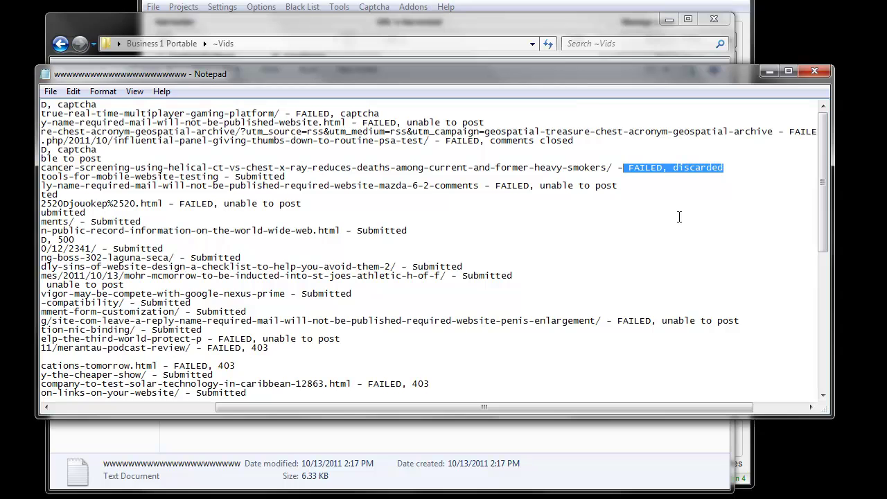
pyautogui.moveTo(504, 410); pyautogui.dragTo(353, 423)
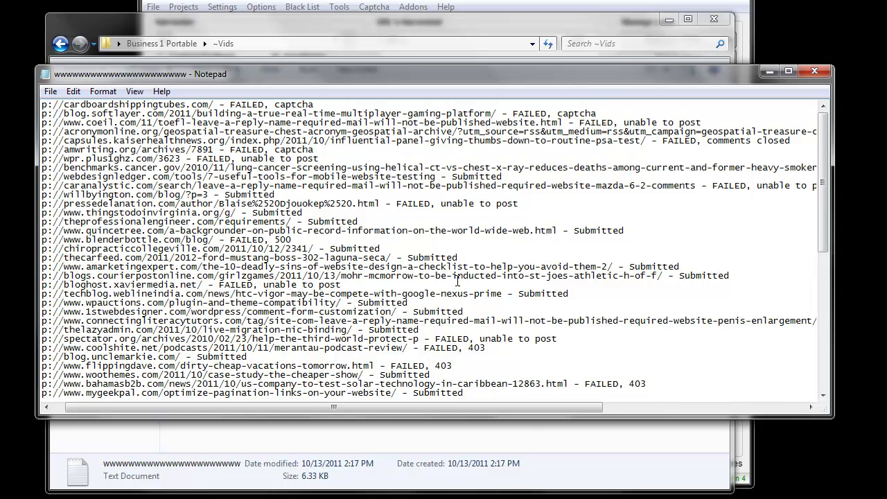
# Step: Highlight the FAILED, 403 result, then the FAILED, 500 result on the policeuniver.com line
pyautogui.moveTo(424, 348); pyautogui.dragTo(487, 348)
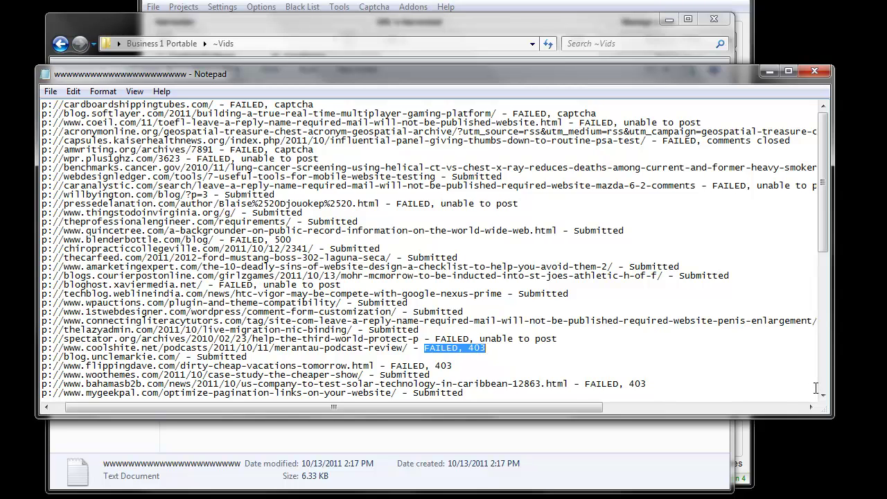
pyautogui.moveTo(823, 396); pyautogui.dragTo(823, 395)
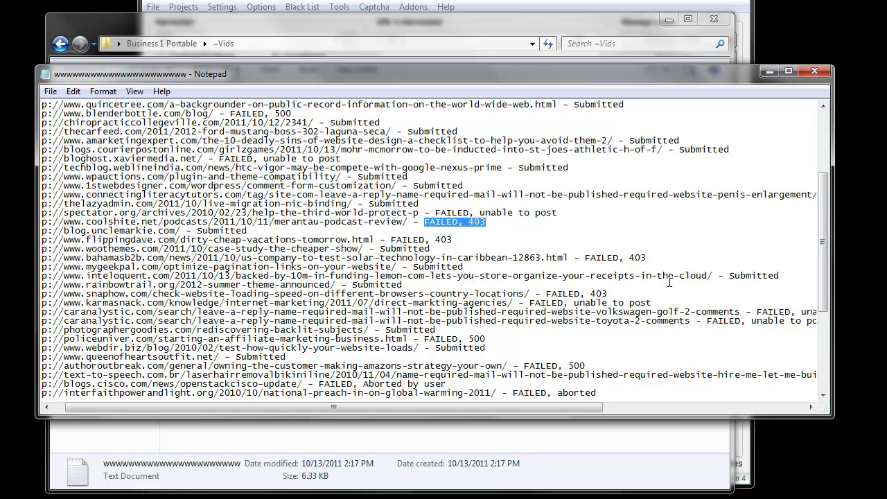
pyautogui.click(485, 223)
pyautogui.moveTo(504, 221); pyautogui.dragTo(419, 220)
pyautogui.click(419, 219)
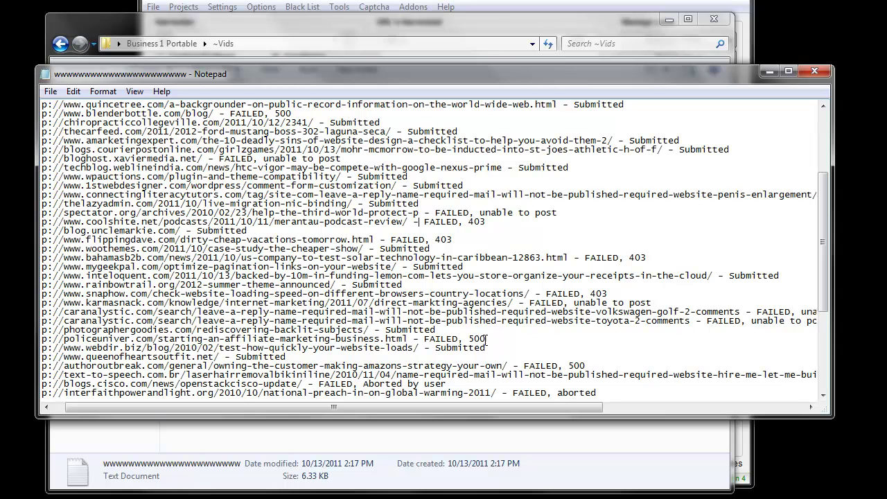
pyautogui.moveTo(486, 339); pyautogui.dragTo(425, 339)
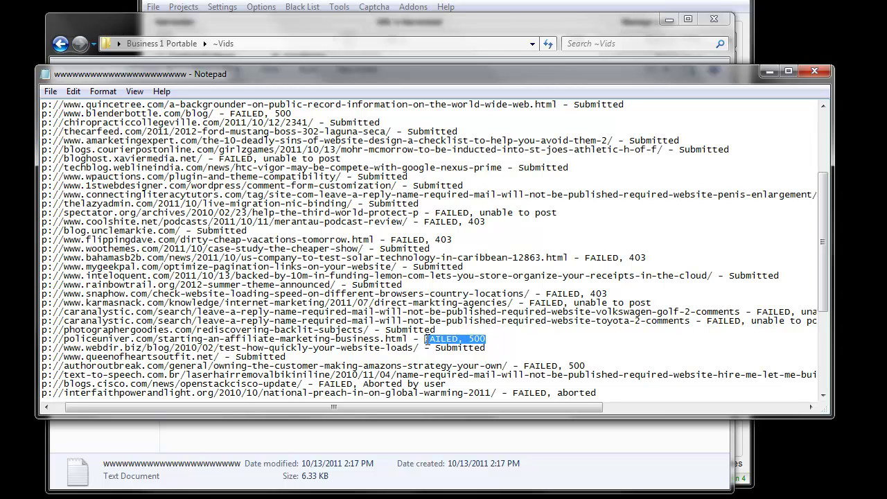
pyautogui.scroll(-4, 454, 323)
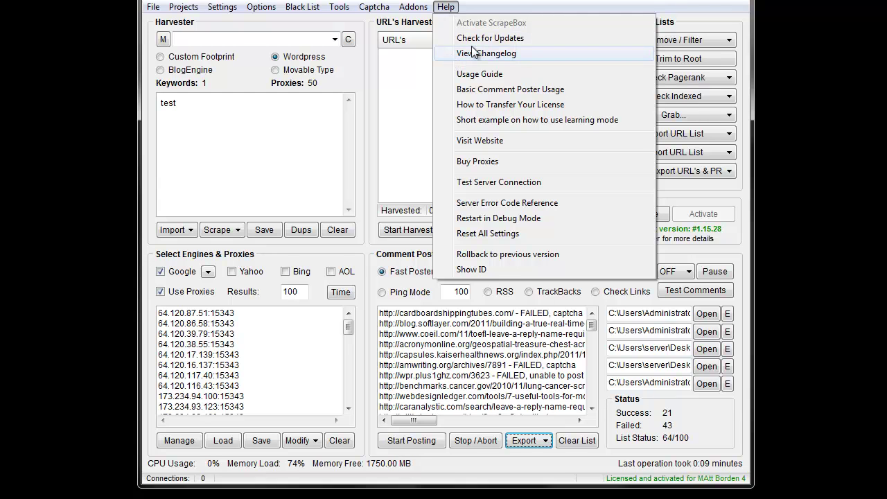
# Step: Open the Server Error Code Reference and scroll down to the 5xx codes, from 500 Internal Server Error
pyautogui.click(519, 201)
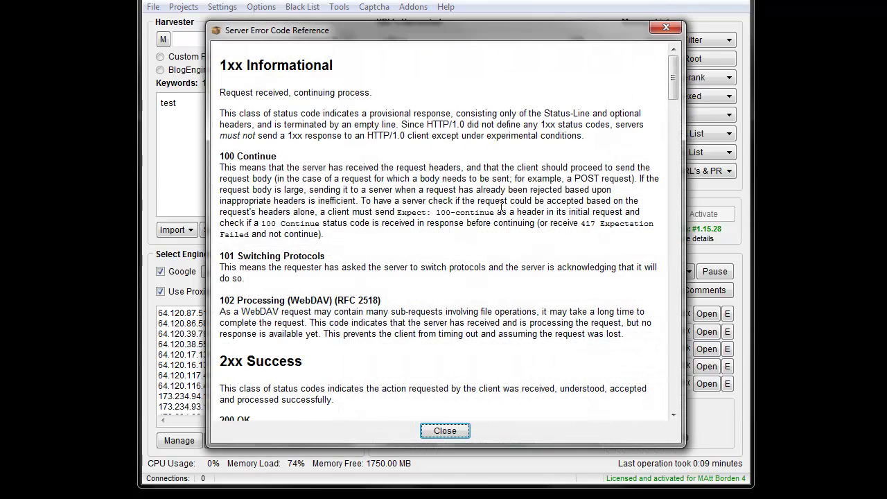
pyautogui.scroll(-10, 413, 218)
pyautogui.scroll(-6, 413, 217)
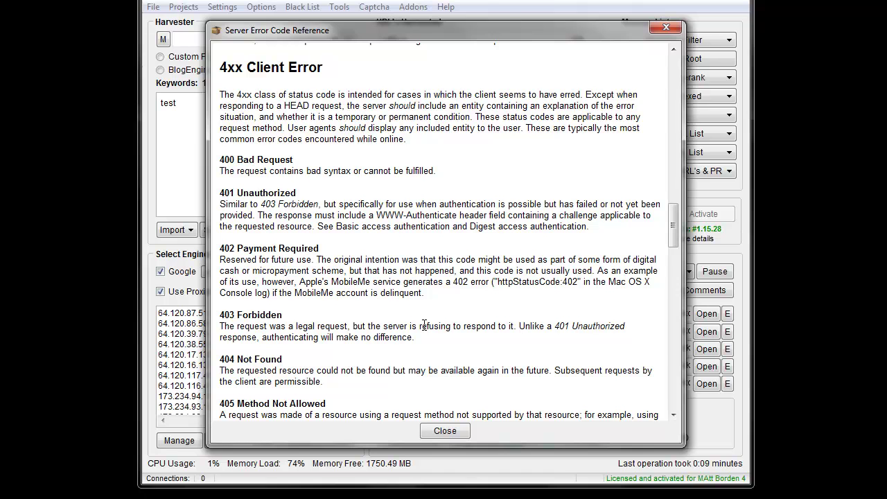
pyautogui.scroll(-3, 424, 325)
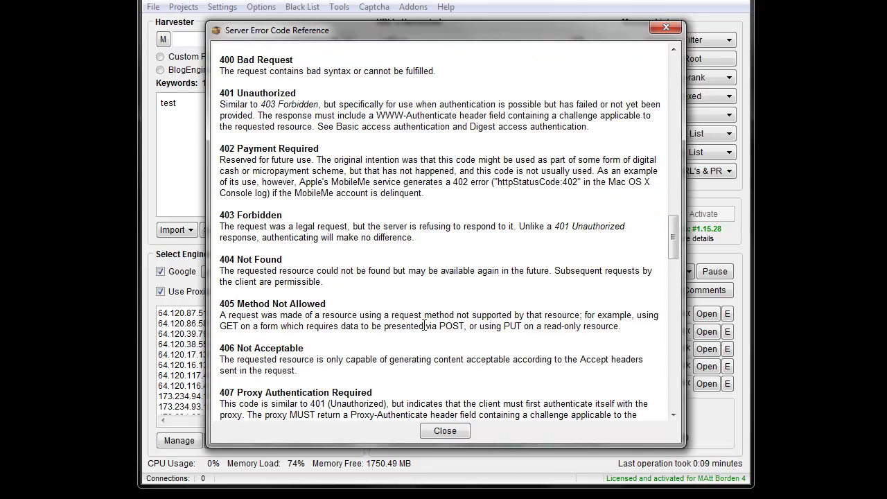
pyautogui.scroll(-1, 424, 326)
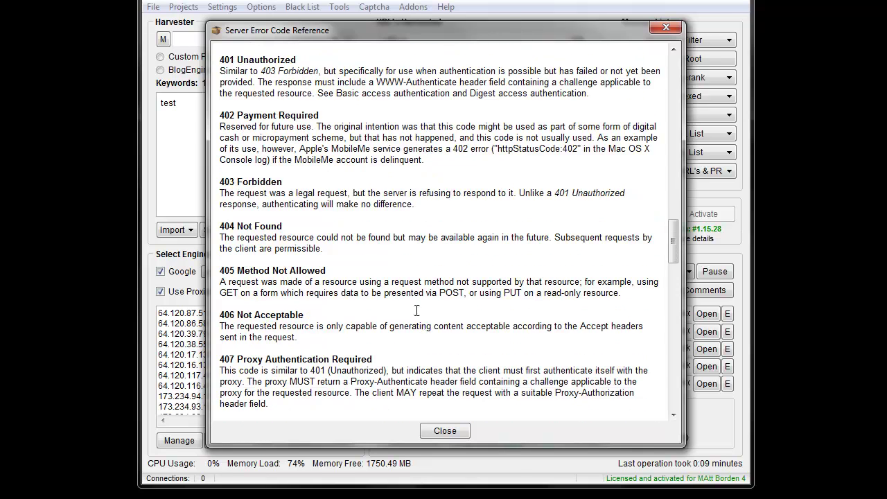
pyautogui.scroll(-16, 354, 201)
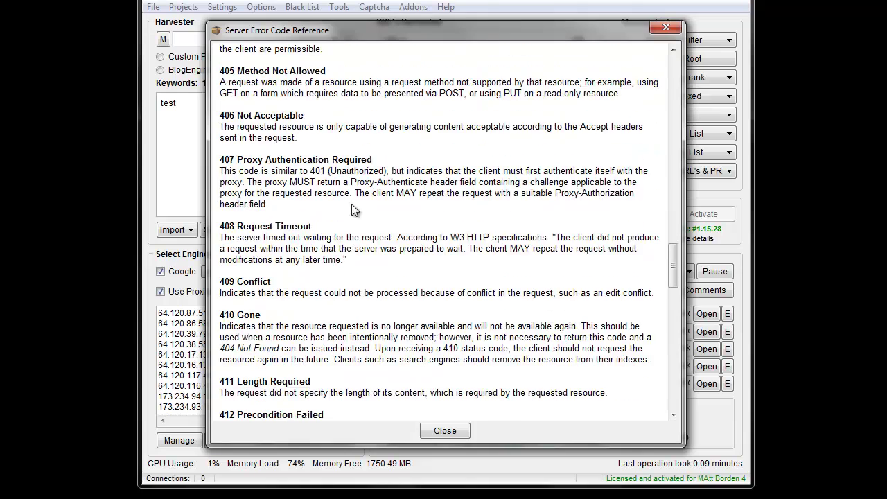
pyautogui.scroll(-15, 352, 210)
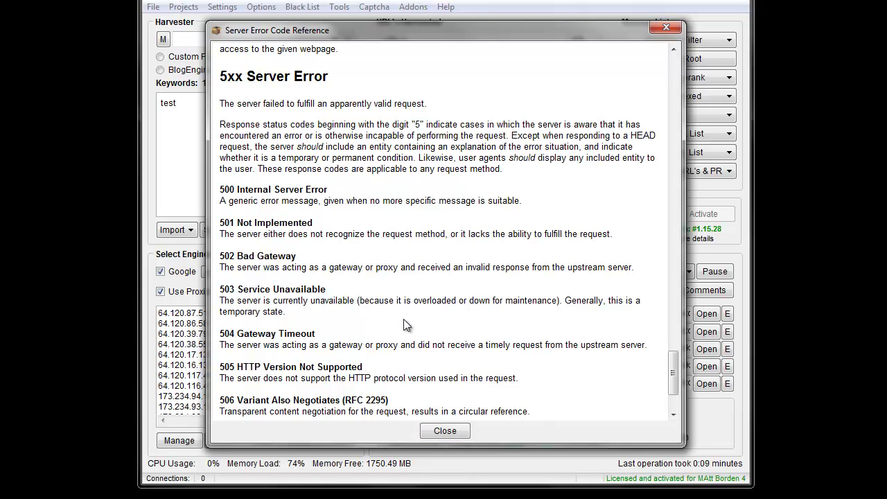
pyautogui.scroll(-3, 407, 327)
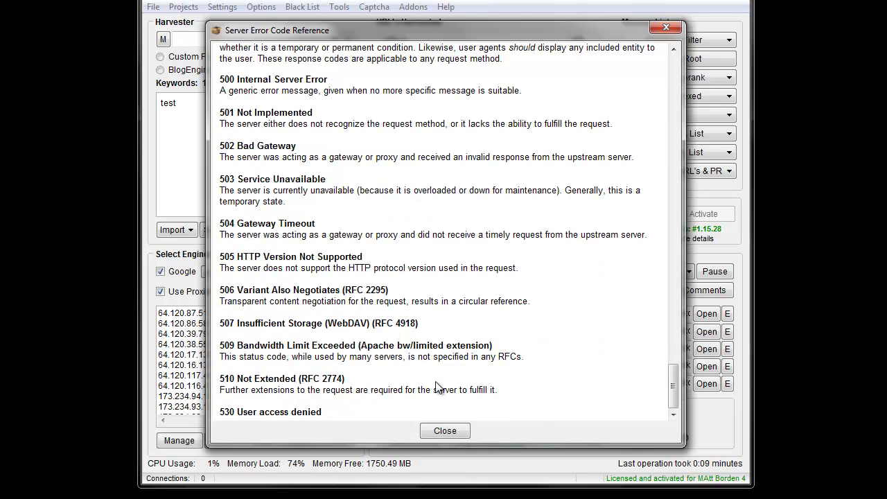
# Step: Close the error code reference, then select and deselect result lines in the Comment Poster list
pyautogui.click(445, 431)
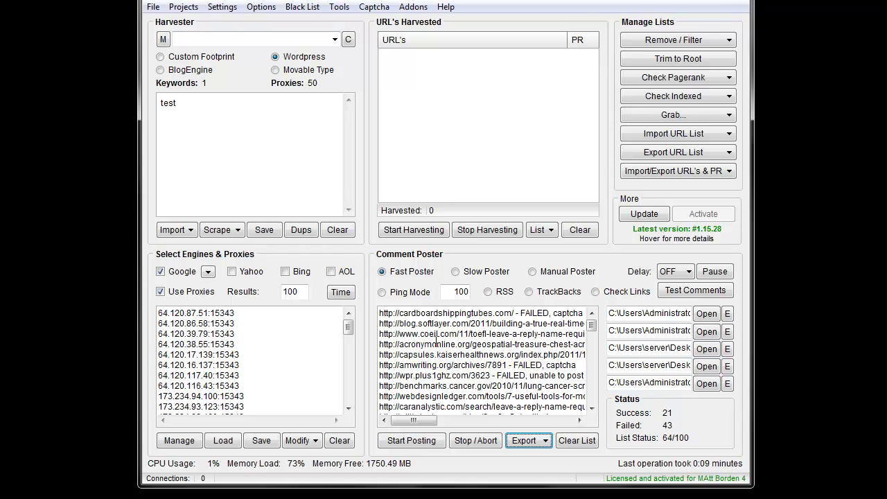
pyautogui.moveTo(417, 322); pyautogui.dragTo(567, 396)
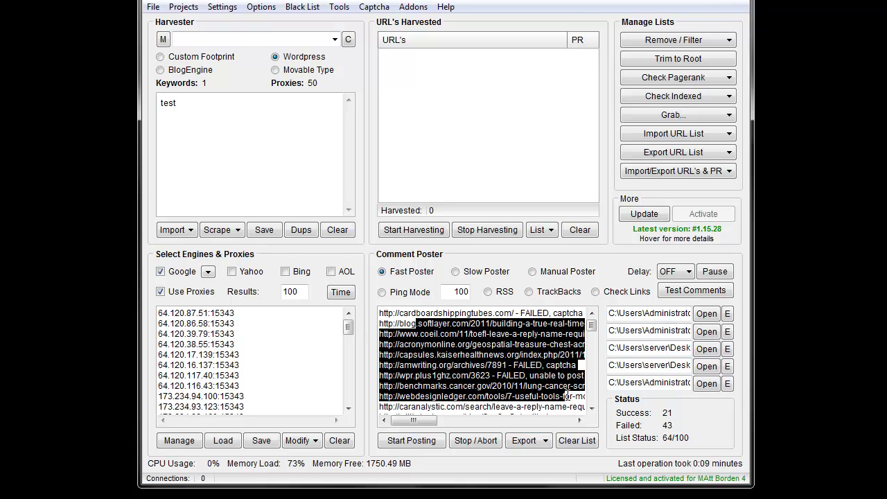
pyautogui.moveTo(416, 420); pyautogui.dragTo(428, 402)
pyautogui.click(426, 398)
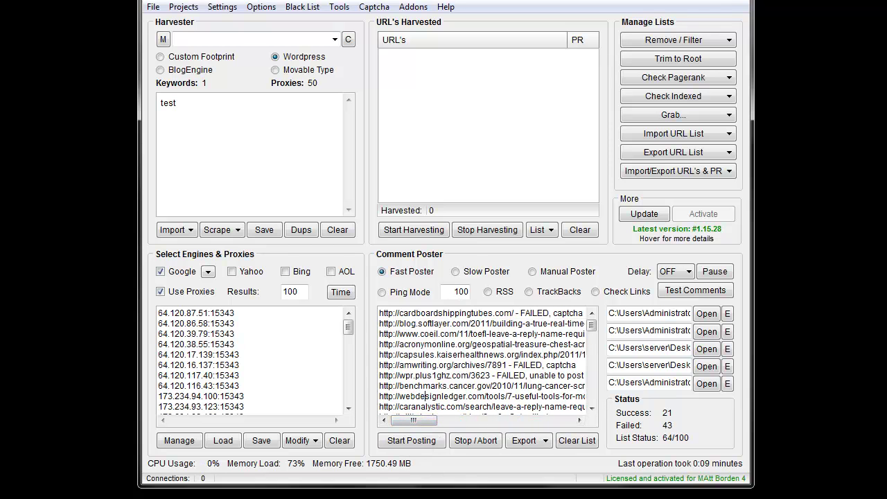
pyautogui.doubleClick(426, 397)
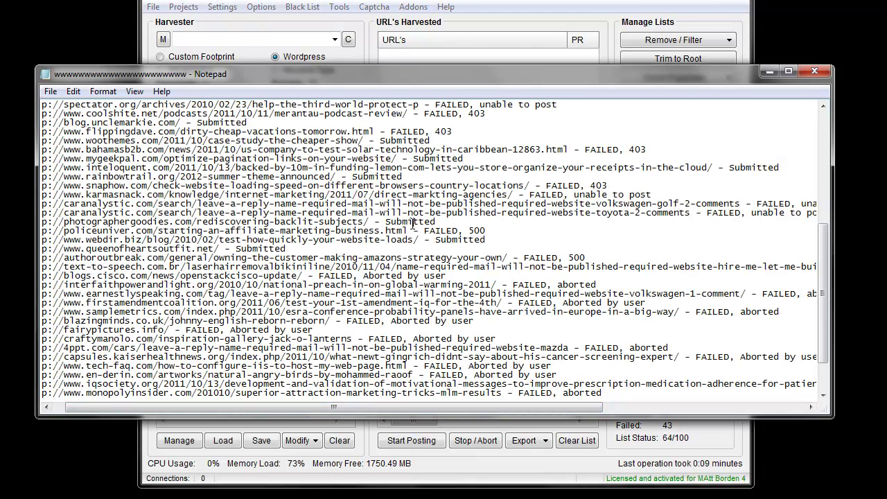
pyautogui.click(814, 73)
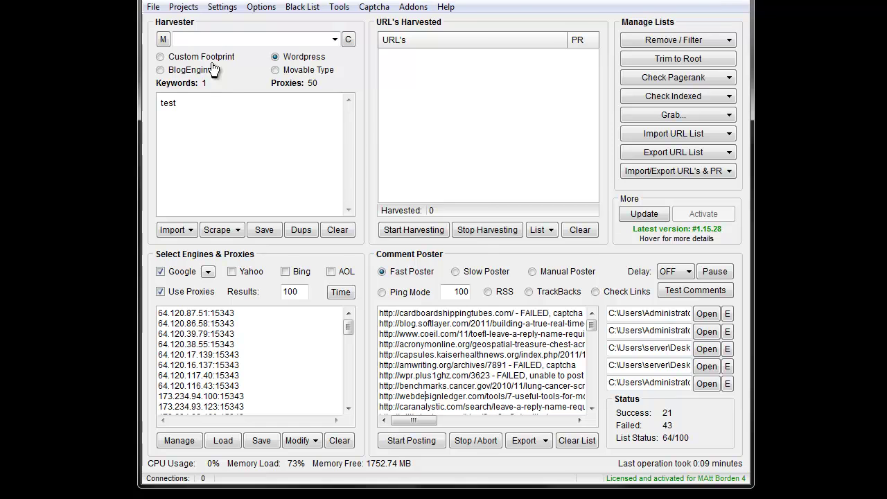
# Step: Show the Settings menu with options like Fast Poster Connection Balancing and Skip Slow Commenter
pyautogui.click(222, 7)
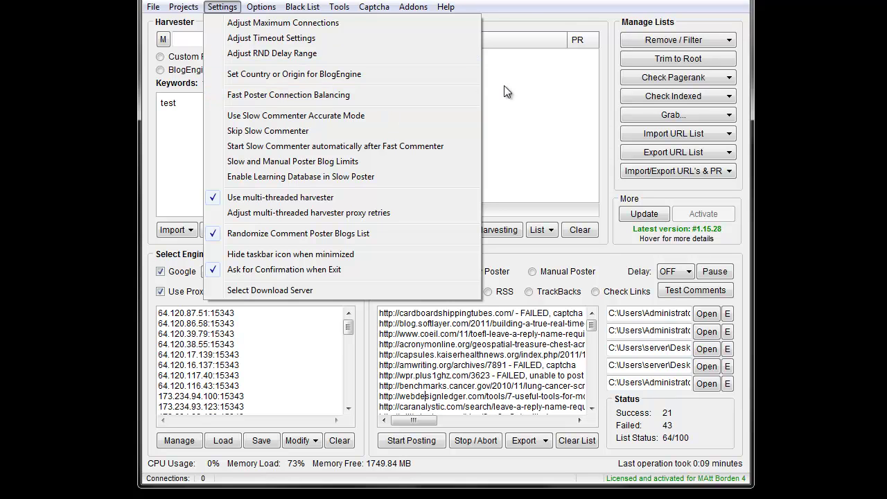
# Step: Close the Settings menu without changing any option
pyautogui.click(524, 22)
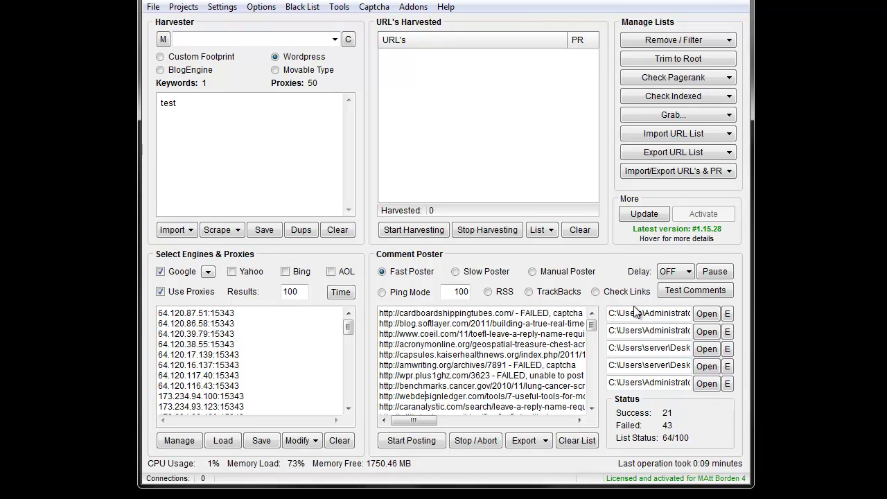
# Step: Run Help's Test Server Connection, confirm Server 1 and Server 2 pass all tests, and close it
pyautogui.click(446, 7)
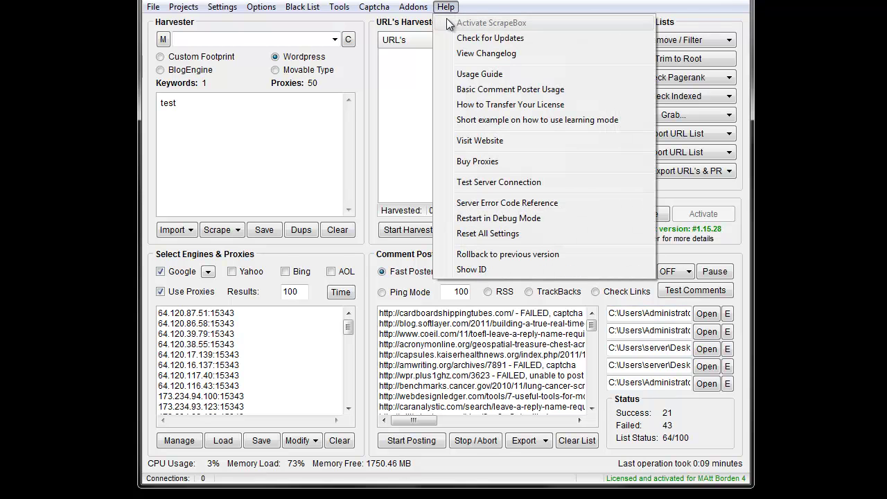
pyautogui.click(476, 180)
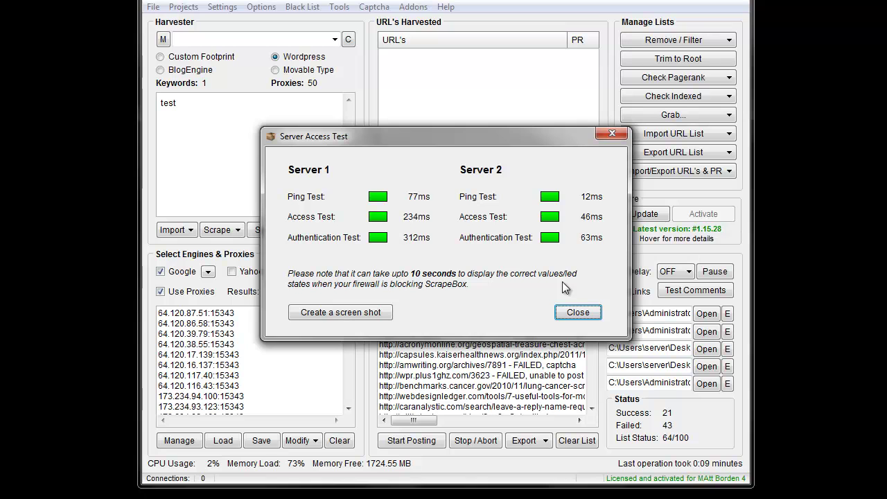
pyautogui.click(586, 312)
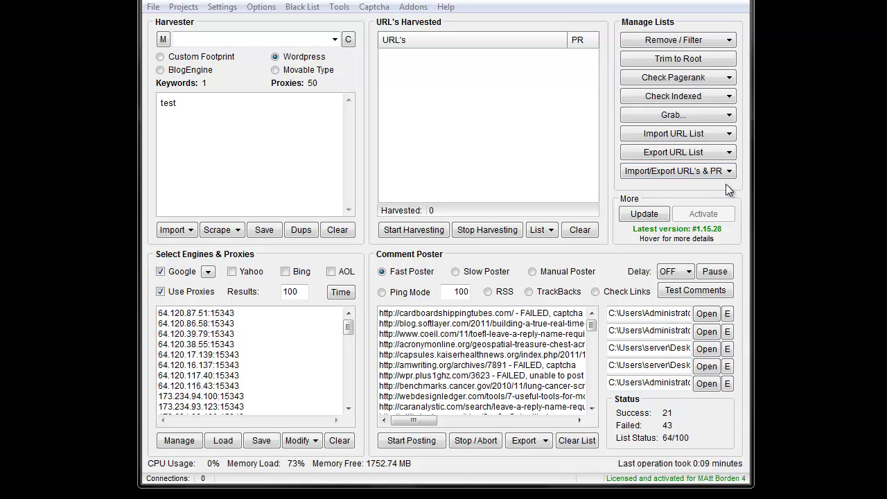
pyautogui.click(702, 40)
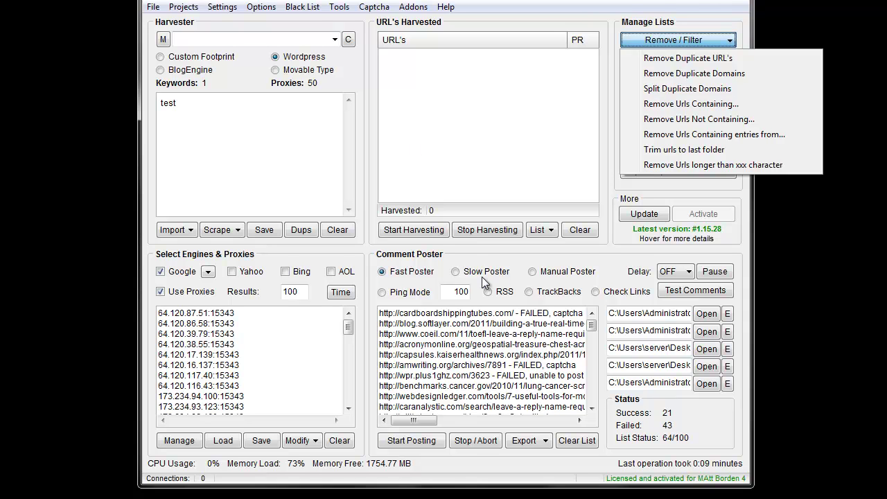
pyautogui.click(485, 260)
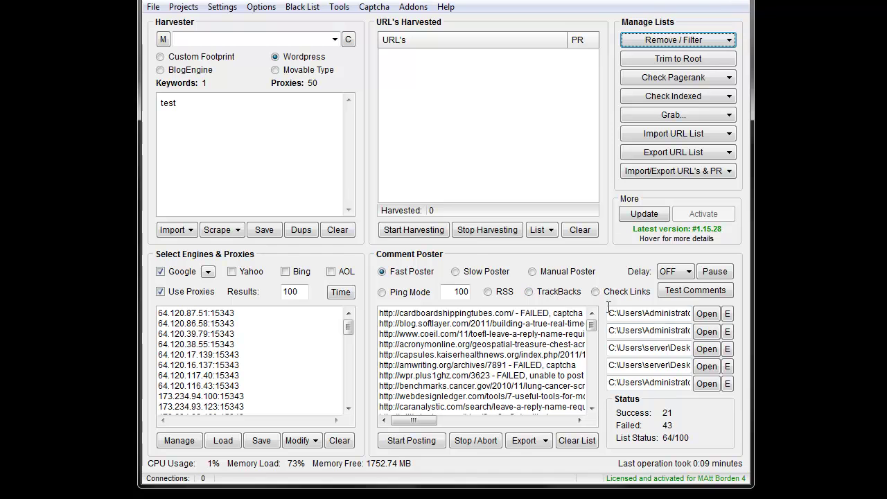
# Step: Choose Export Error Log from the Comment Poster's Export options
pyautogui.click(541, 441)
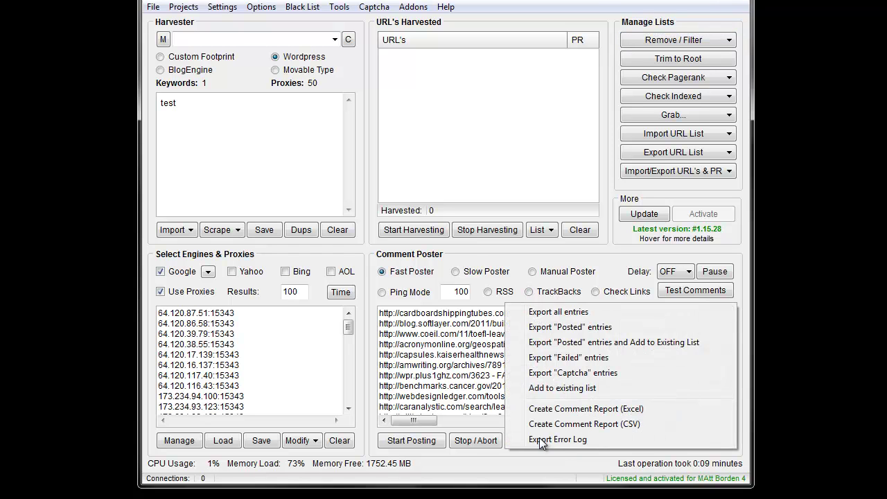
pyautogui.click(535, 424)
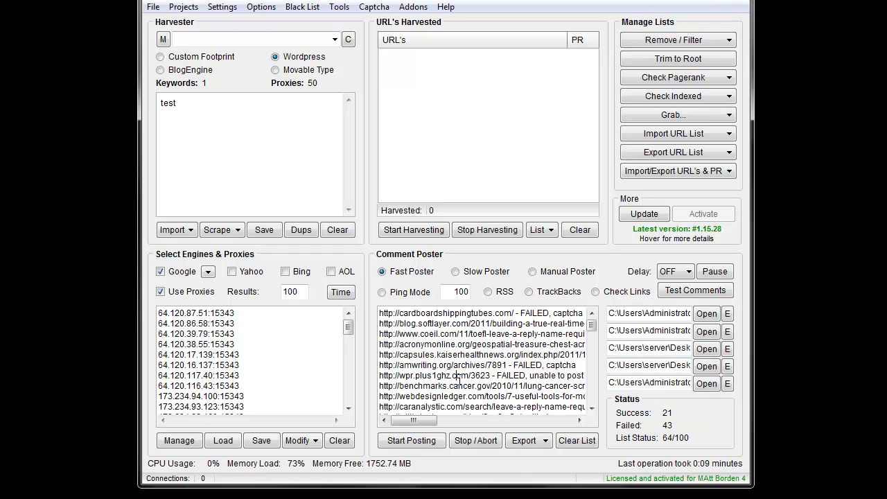
pyautogui.moveTo(416, 423); pyautogui.dragTo(485, 426)
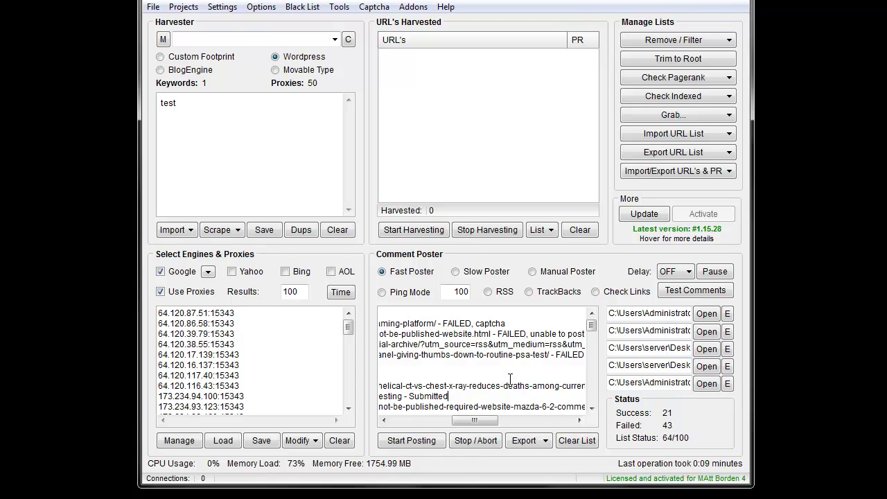
pyautogui.click(525, 440)
pyautogui.click(574, 439)
pyautogui.moveTo(486, 420); pyautogui.dragTo(400, 428)
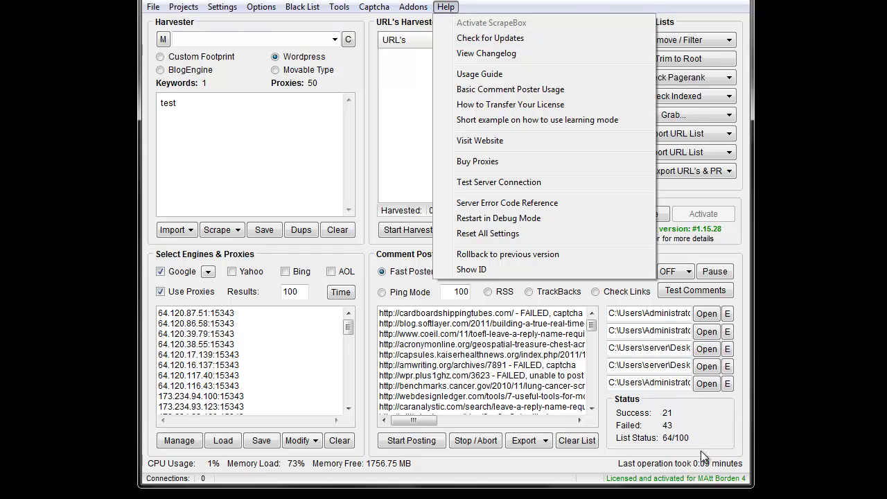
# Step: Reopen the Help menu and choose Visit Website to load the ScrapeBox site in the browser
pyautogui.click(811, 362)
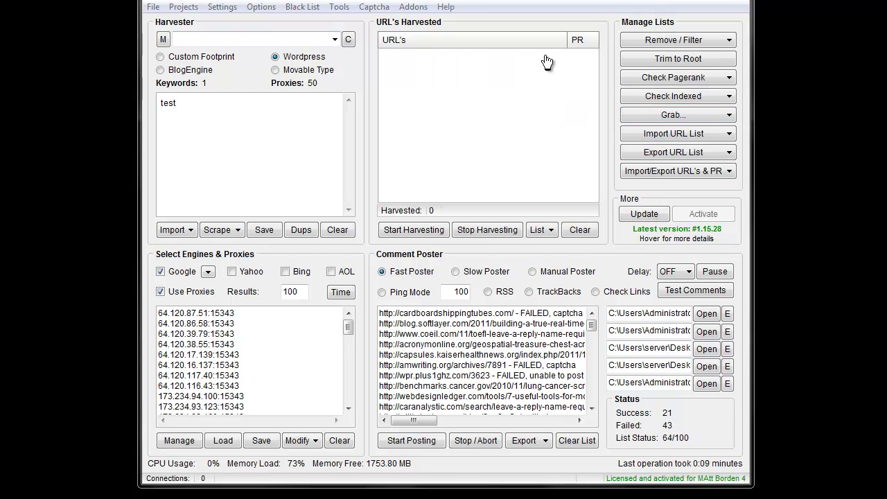
pyautogui.click(450, 8)
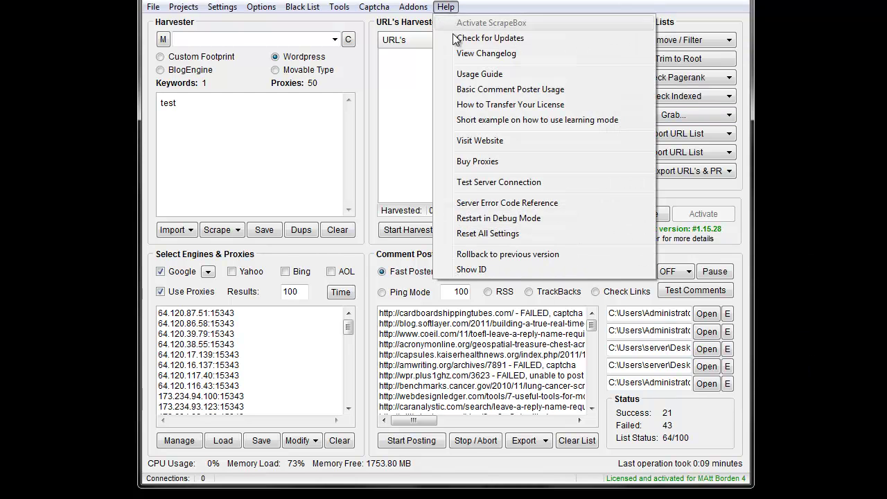
pyautogui.click(474, 141)
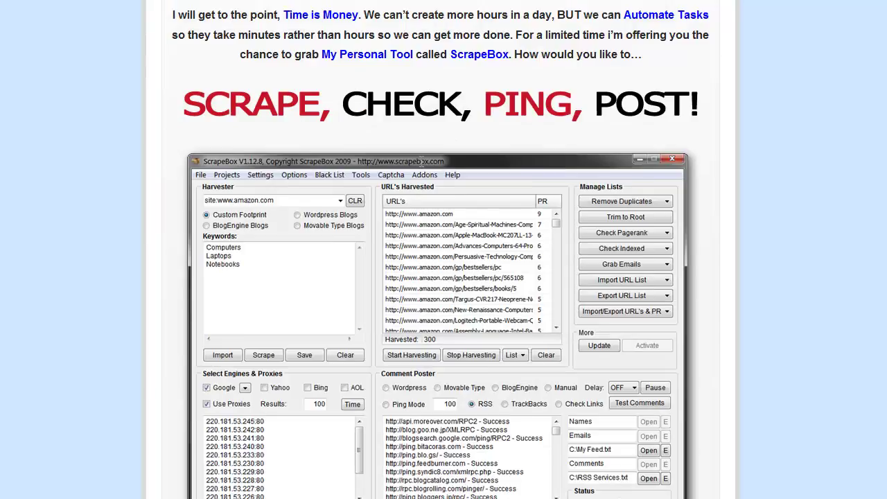
# Step: Go to the website's support contact form and look through the department list without picking one
pyautogui.scroll(-20, 421, 162)
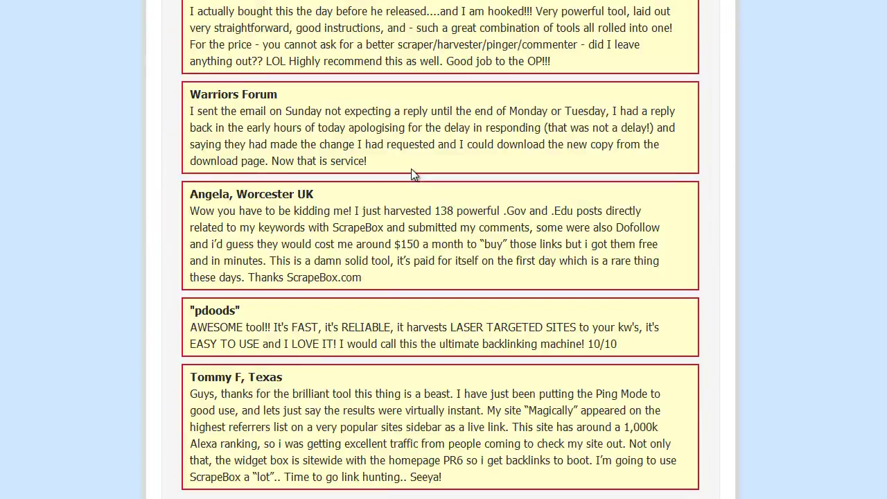
pyautogui.click(427, 468)
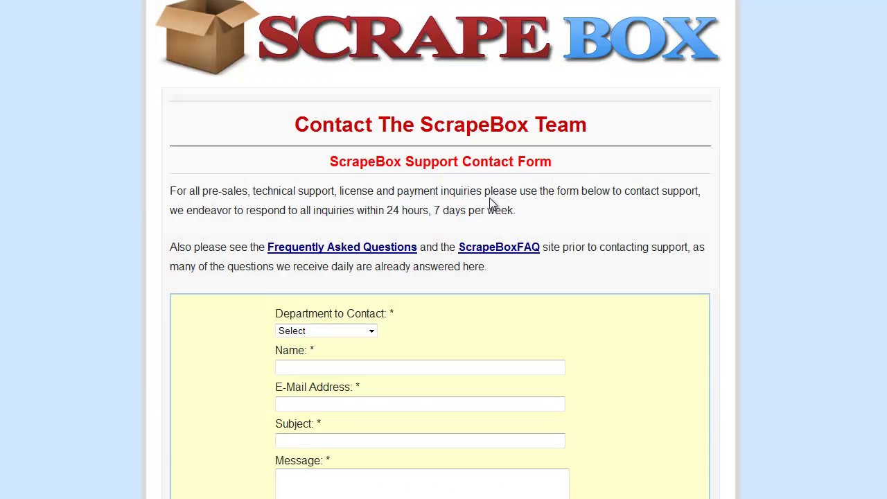
pyautogui.scroll(-3, 492, 205)
pyautogui.click(361, 66)
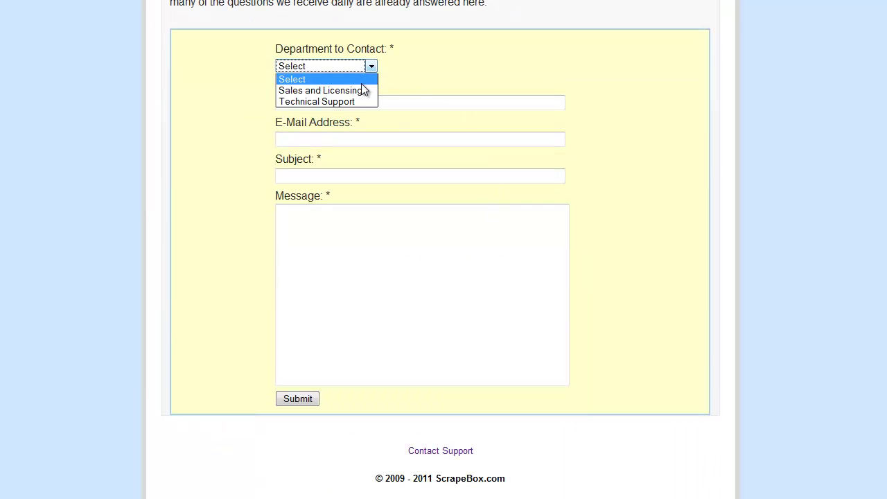
pyautogui.click(334, 226)
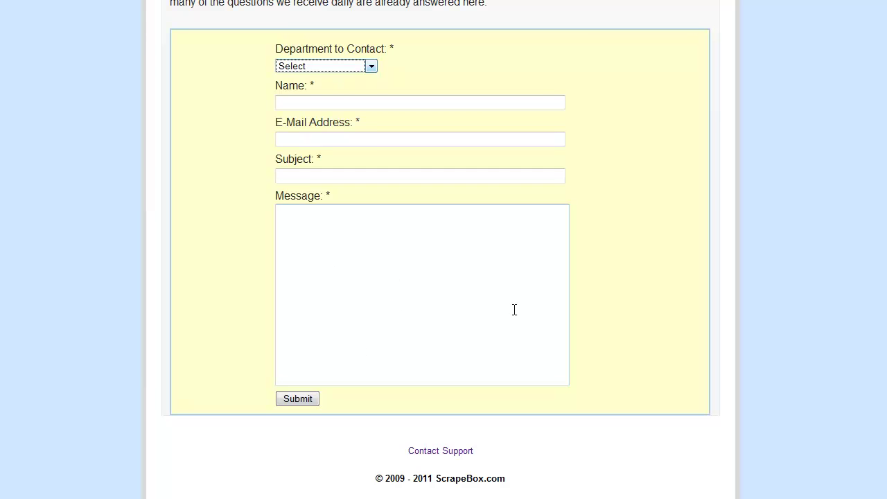
# Step: Focus the contact form's Message box, then switch back to the ScrapeBox main window with Alt+Tab
pyautogui.click(349, 282)
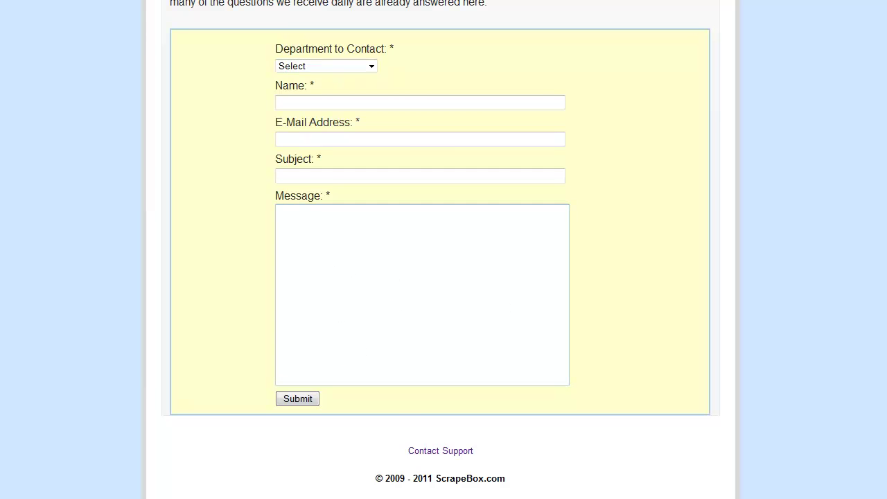
pyautogui.moveTo(100, 498)
pyautogui.scroll(4, 312, 346)
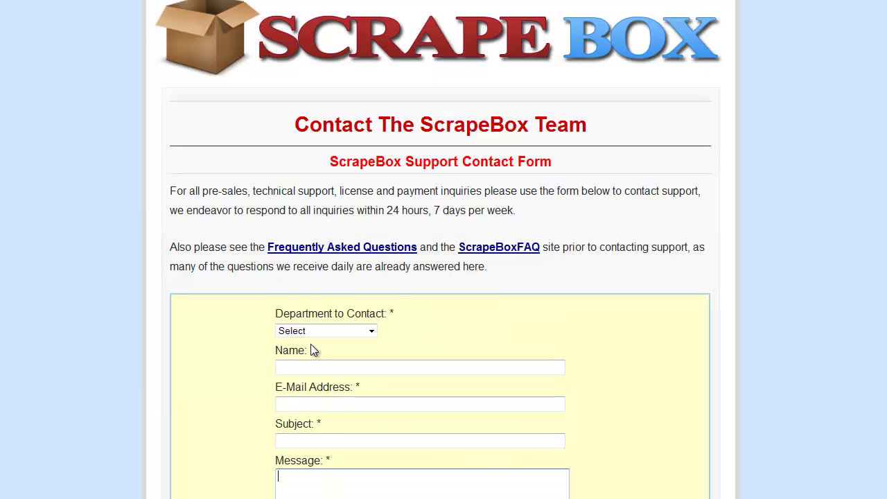
pyautogui.hotkey('alt', 'Tab')
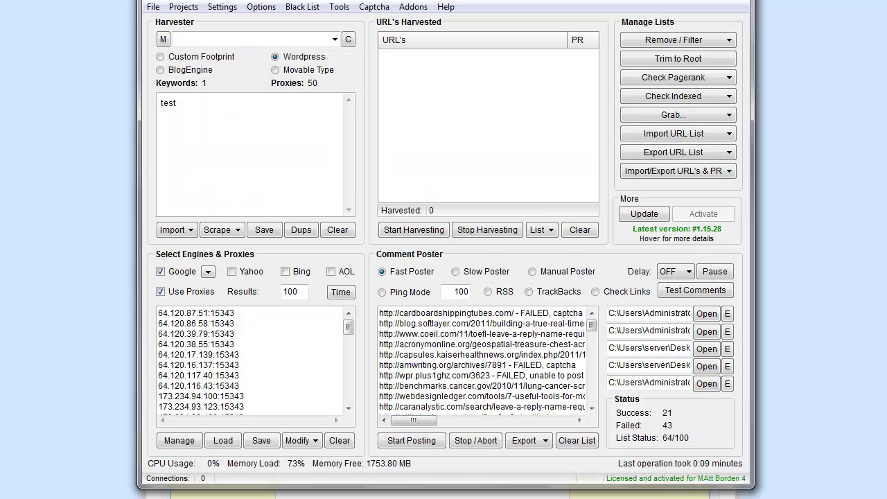